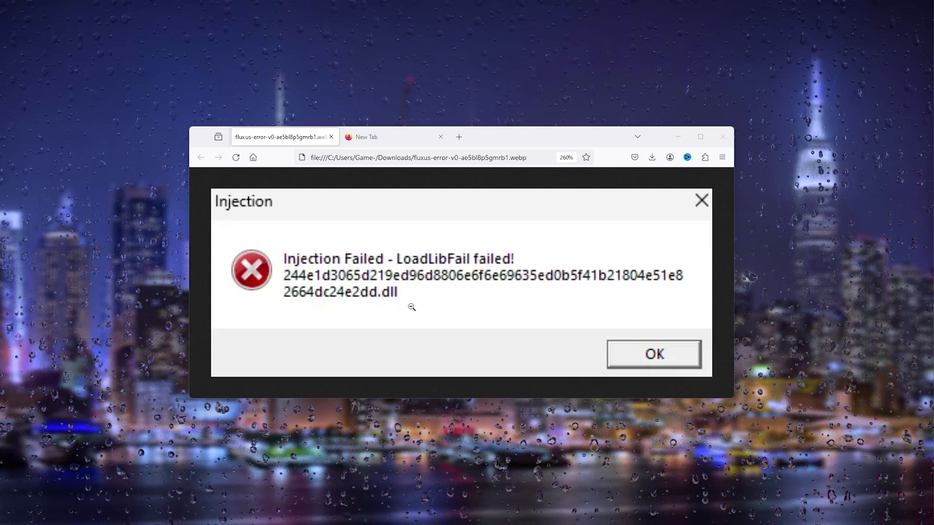
Load the Roblox 2.592.586.0 GitHub release page in maximized Firefox and scroll to its Assets.
click(372, 136)
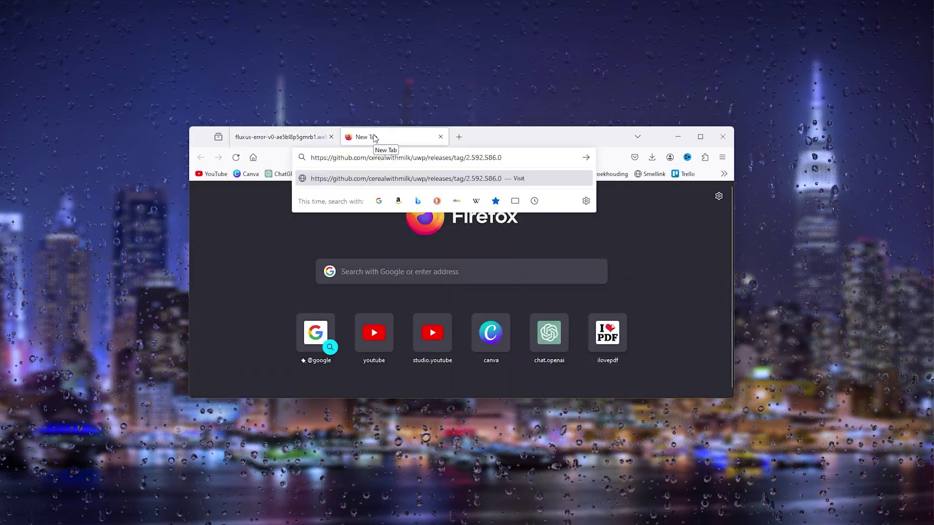
key(Return)
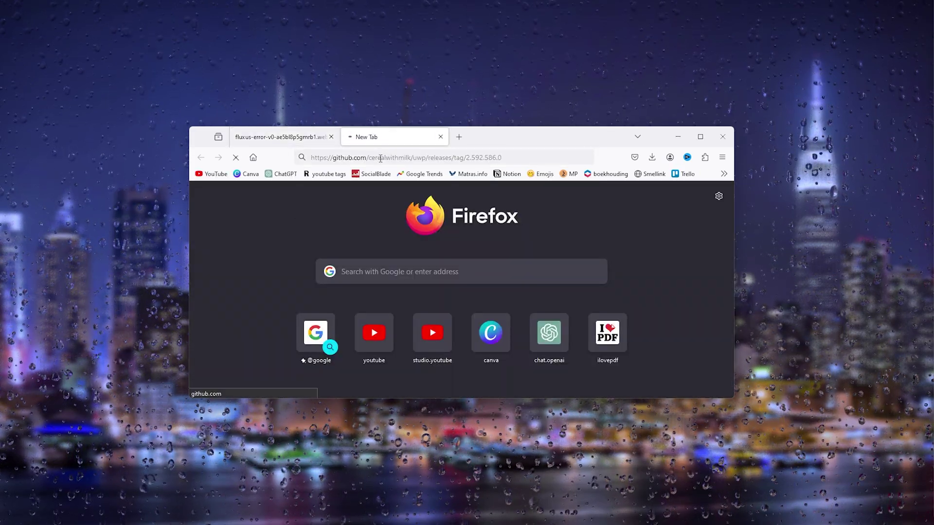
click(701, 137)
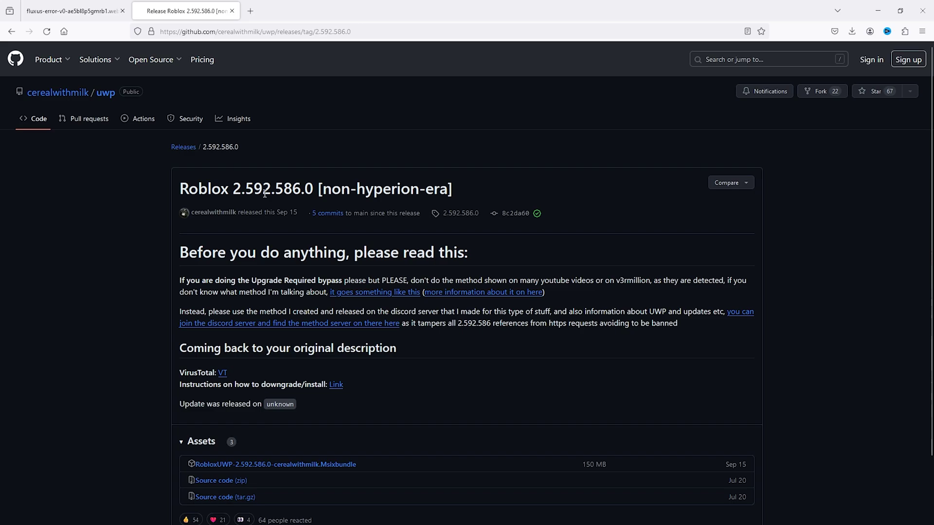
scroll(268, 193, down, 3)
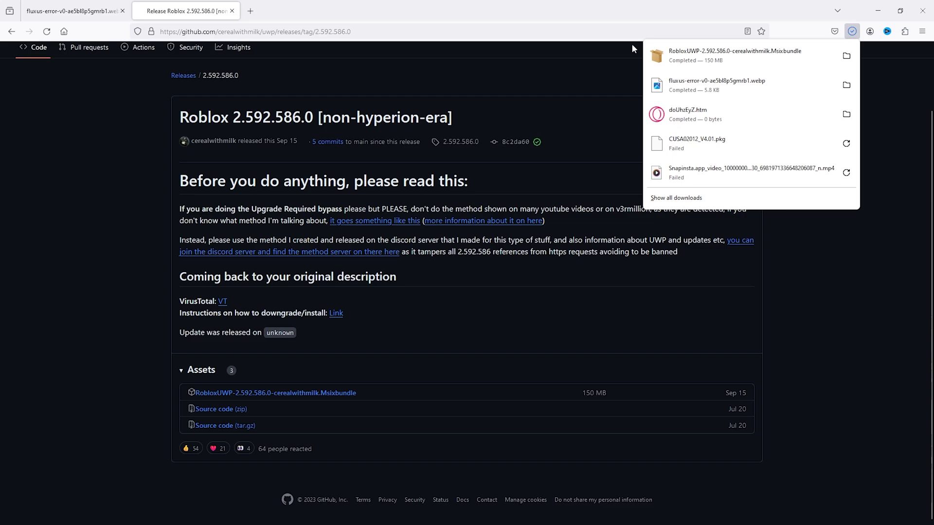
Launch the downloaded RobloxUWP-2.592.586.0 Msixbundle, accept the executable warning, and centre the installer window.
click(701, 54)
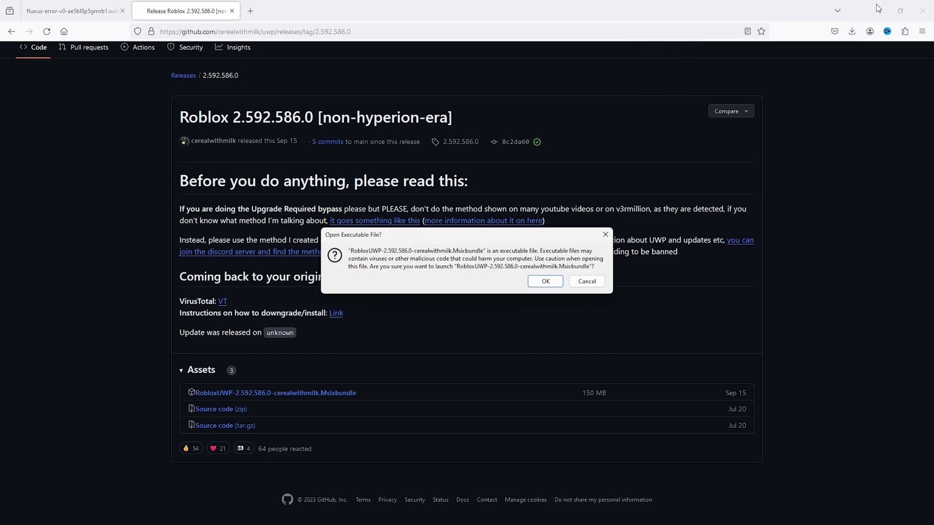
click(544, 282)
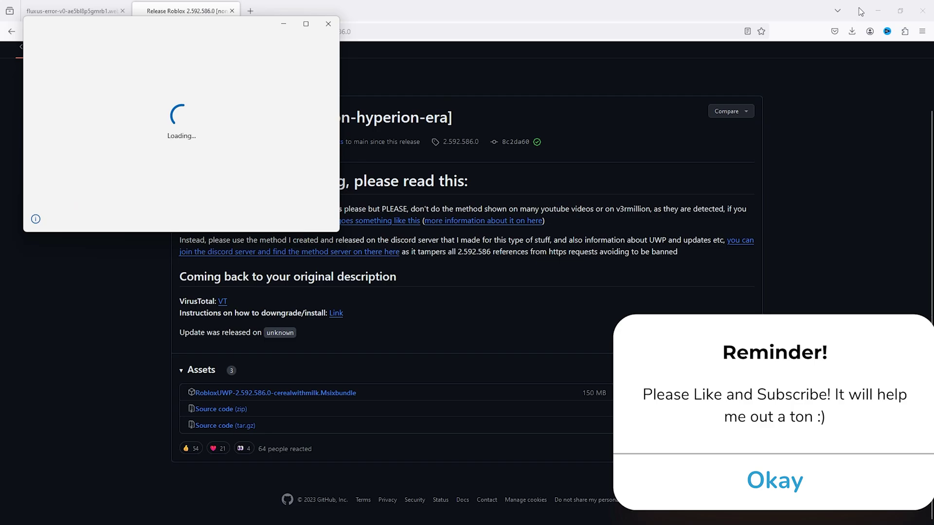
click(878, 11)
drag(192, 21, 476, 167)
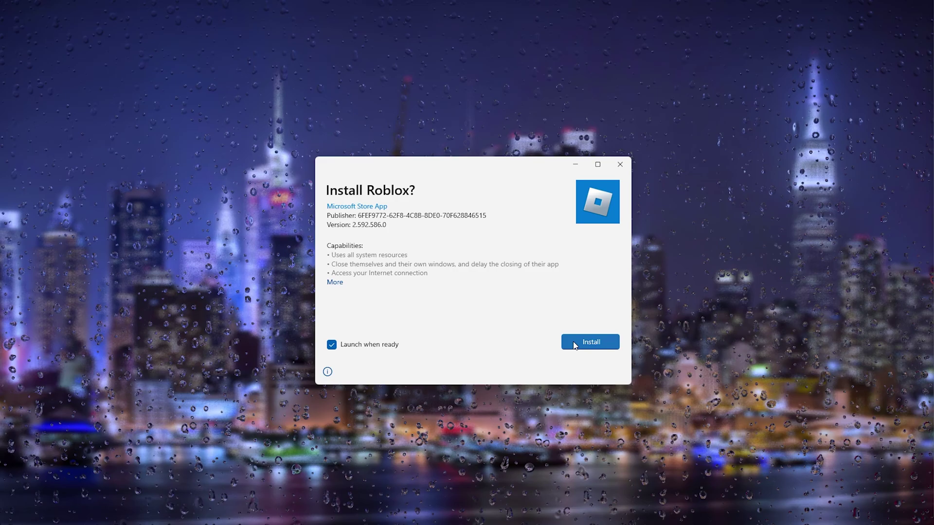
Install Roblox 2.592.586.0 from the Install Roblox? prompt.
click(573, 345)
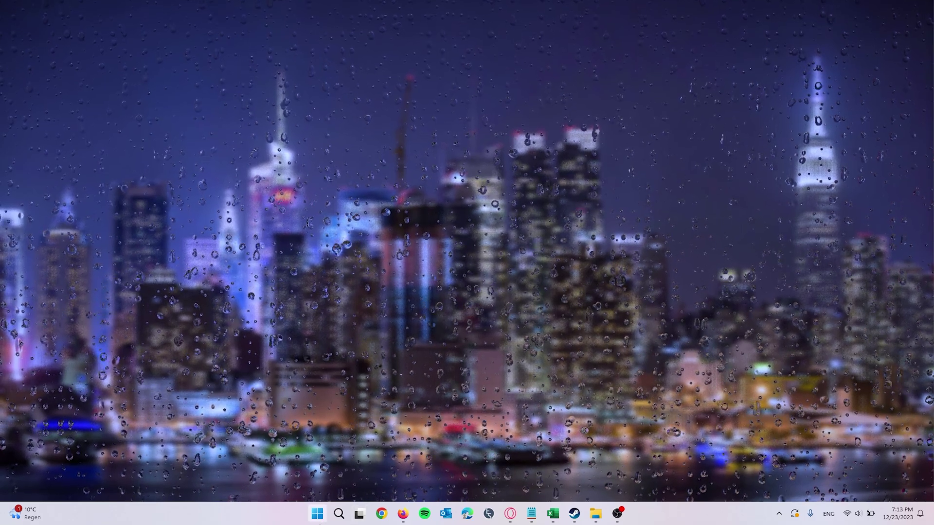
Search 'up' from Start and open the Check for updates settings page.
click(317, 516)
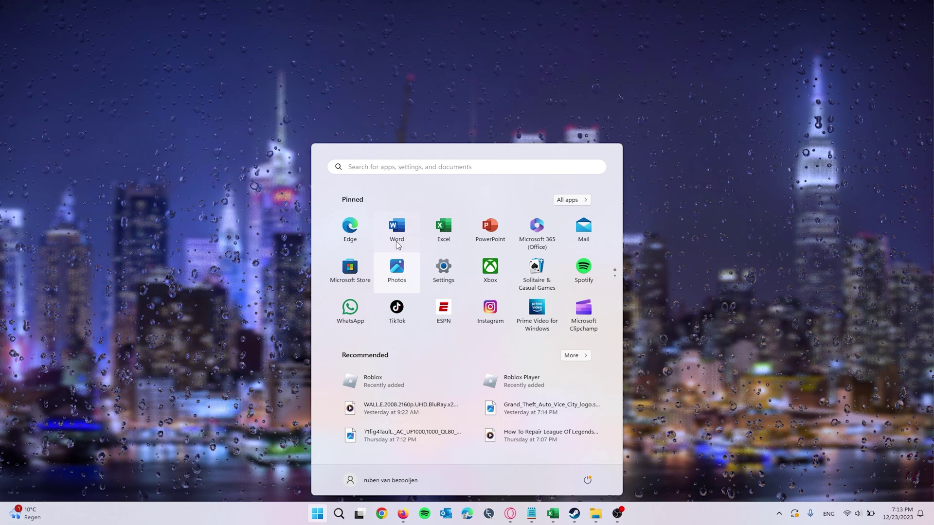
click(373, 167)
text(up)
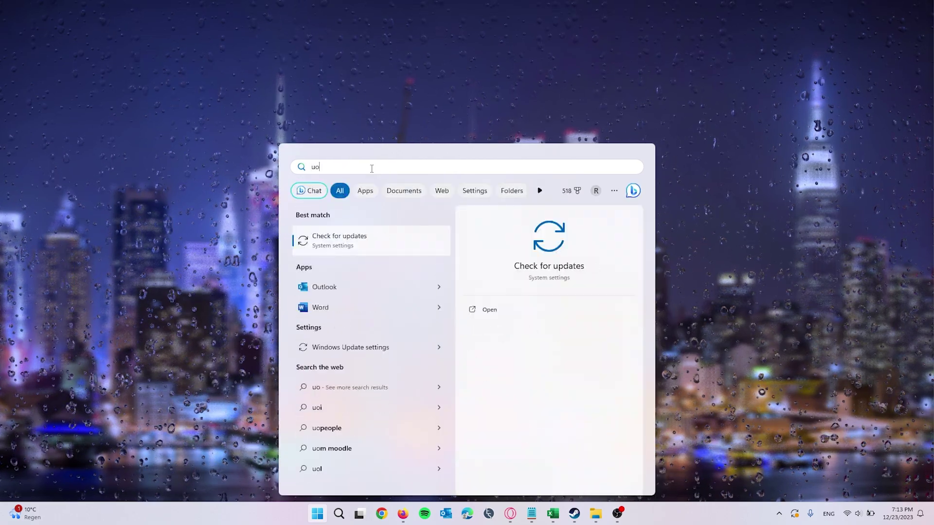
click(312, 242)
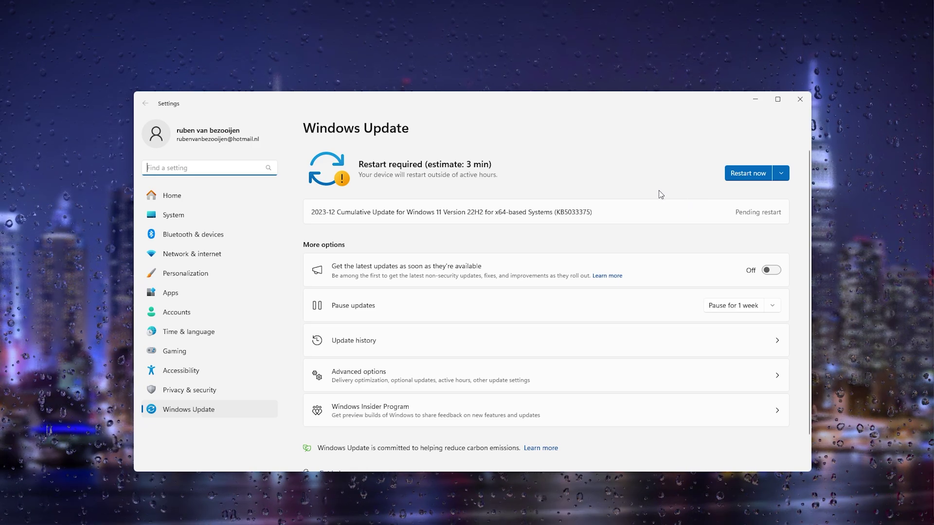
Close Settings, then search the installed apps list for 'roblox' via Add or remove programs.
click(800, 100)
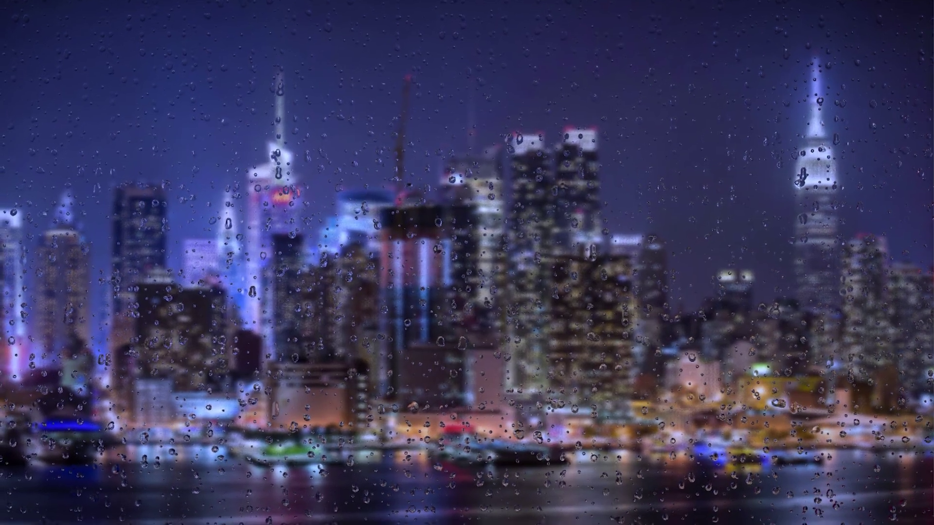
mouse_move(391, 505)
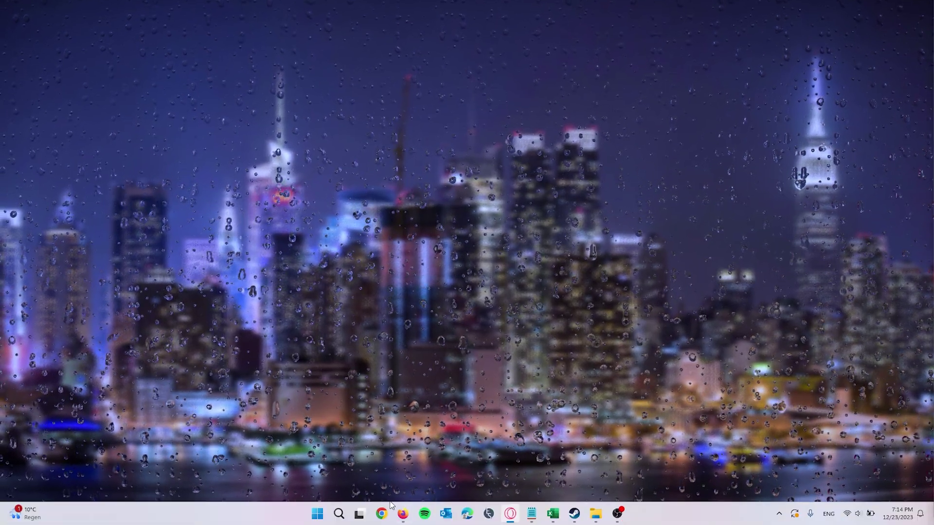
click(346, 514)
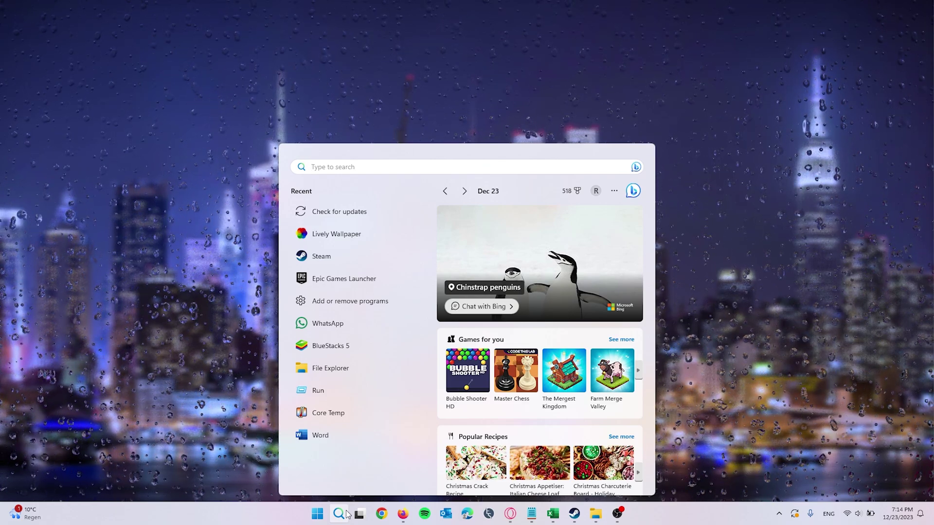
text(remov)
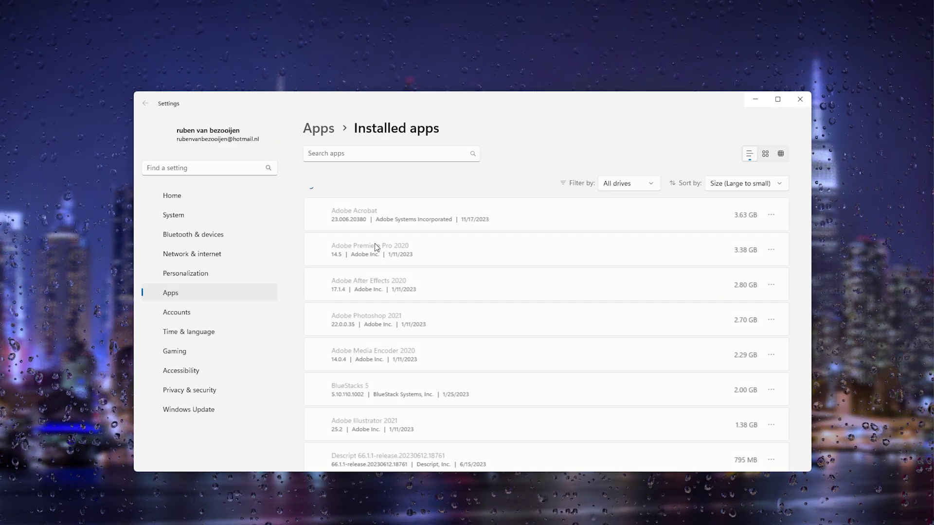
click(352, 152)
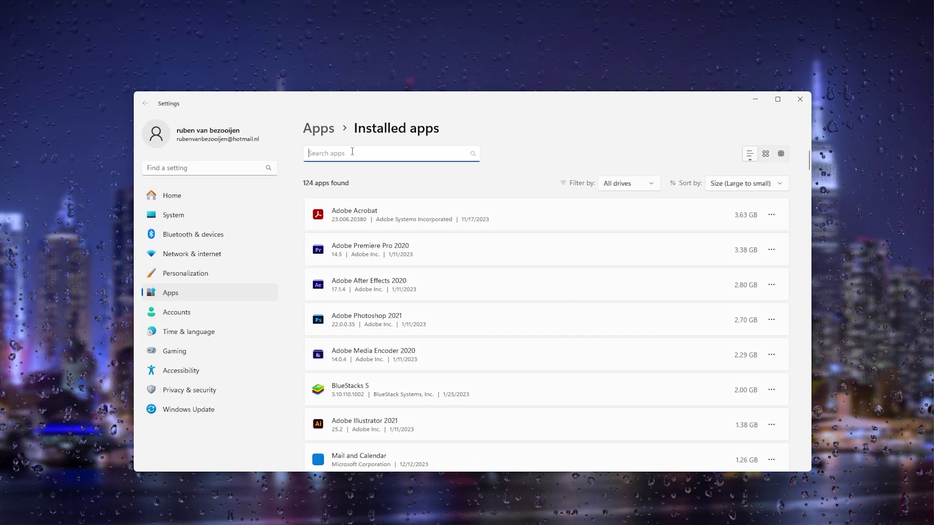
text(roblox)
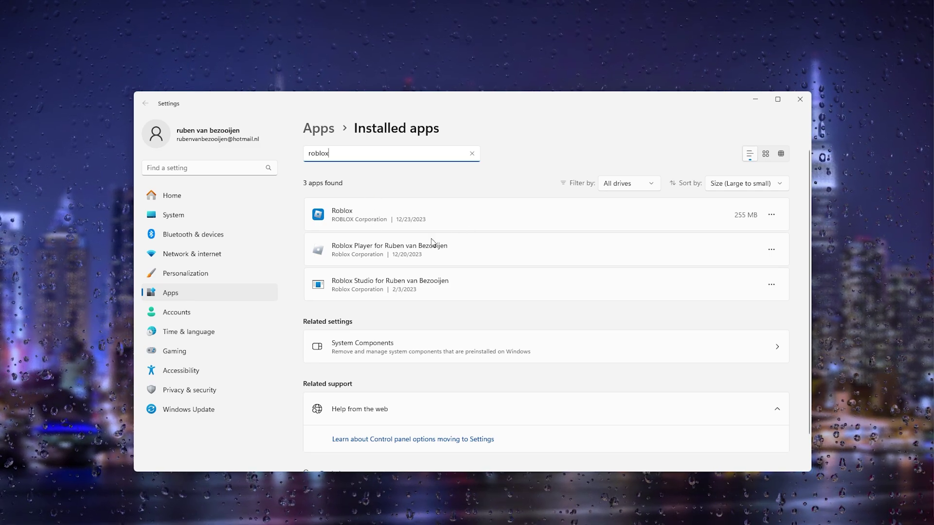
Uninstall both Roblox and Roblox Player and dismiss the uninstalled message.
click(771, 214)
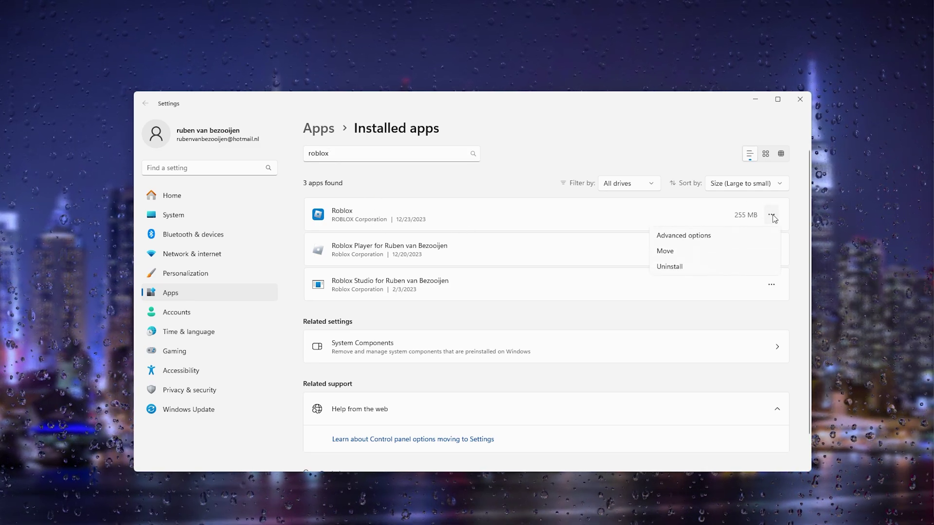
click(708, 268)
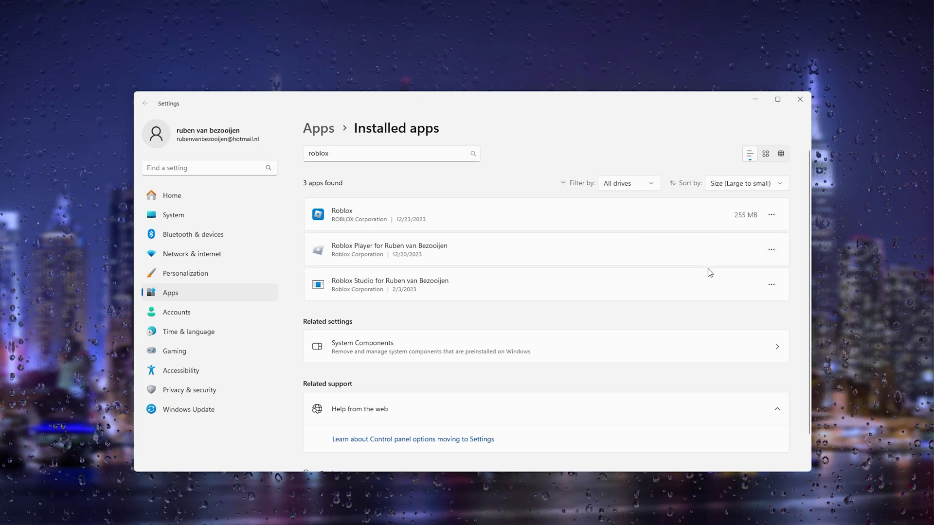
click(749, 269)
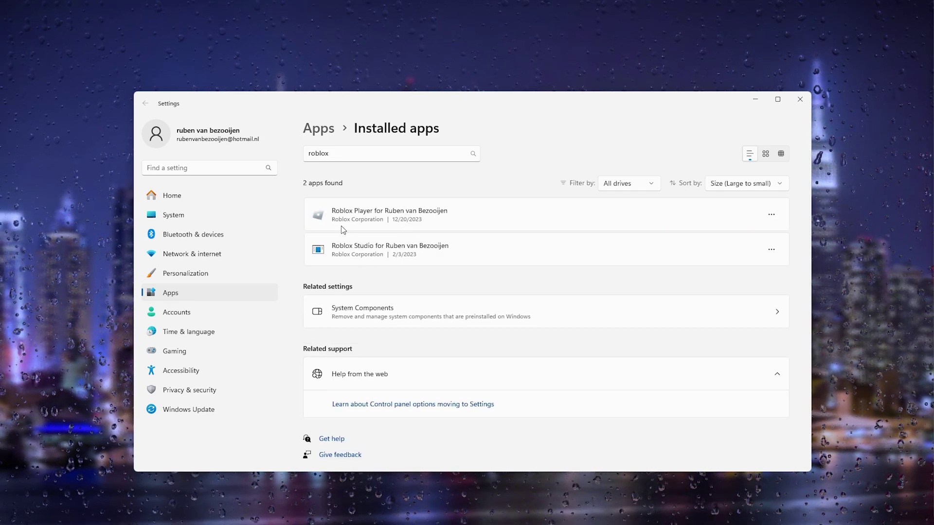
click(769, 218)
click(685, 248)
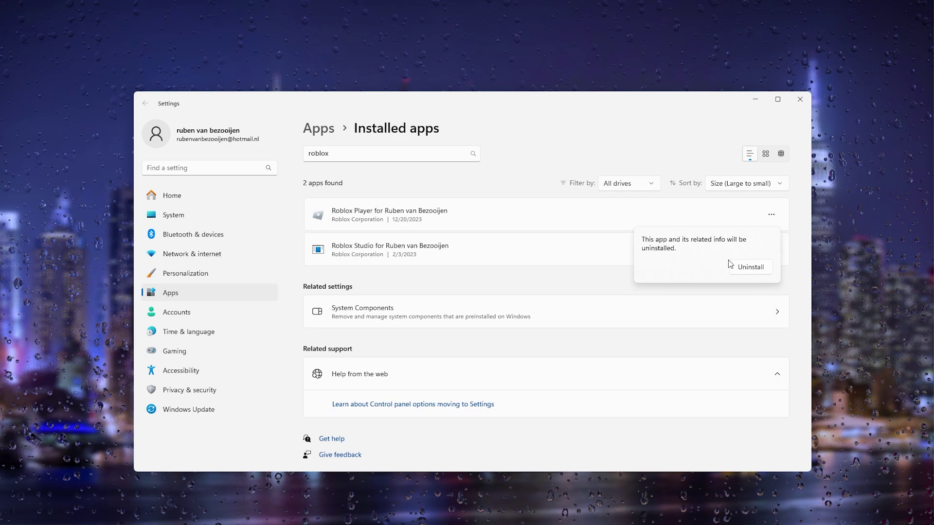
click(748, 272)
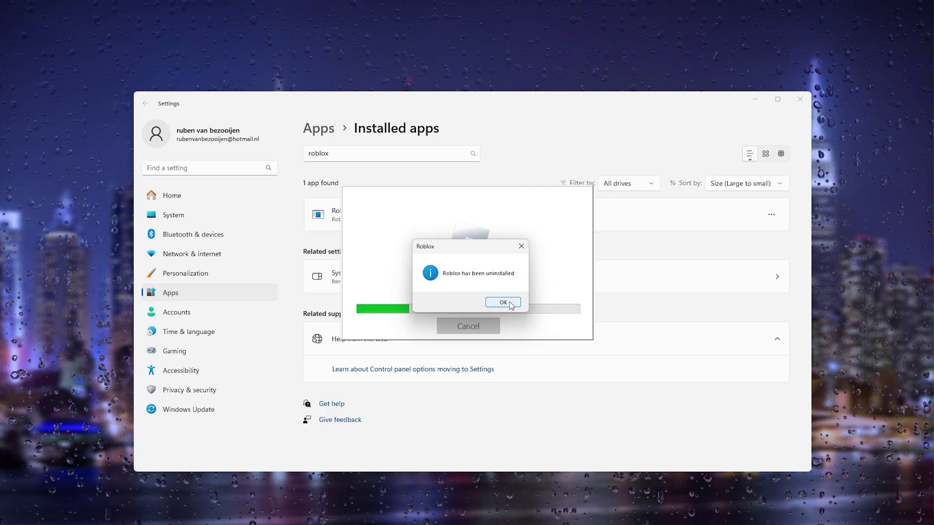
click(515, 303)
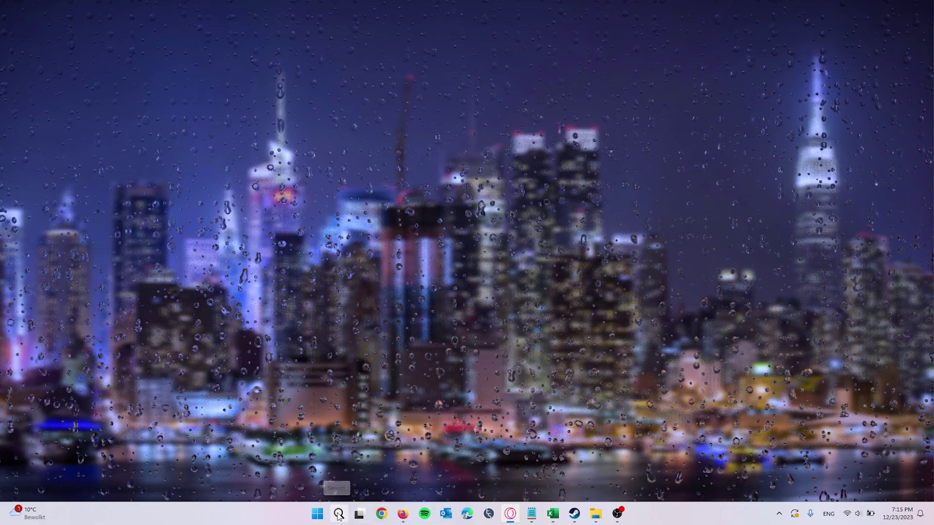
Search '%appdata%' in Windows Search to open the Roaming folder.
click(339, 514)
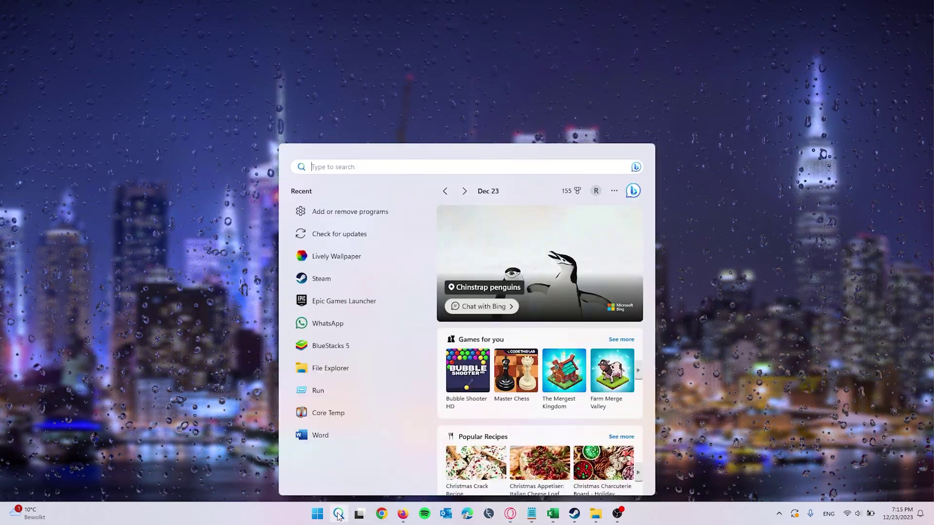
text(%)
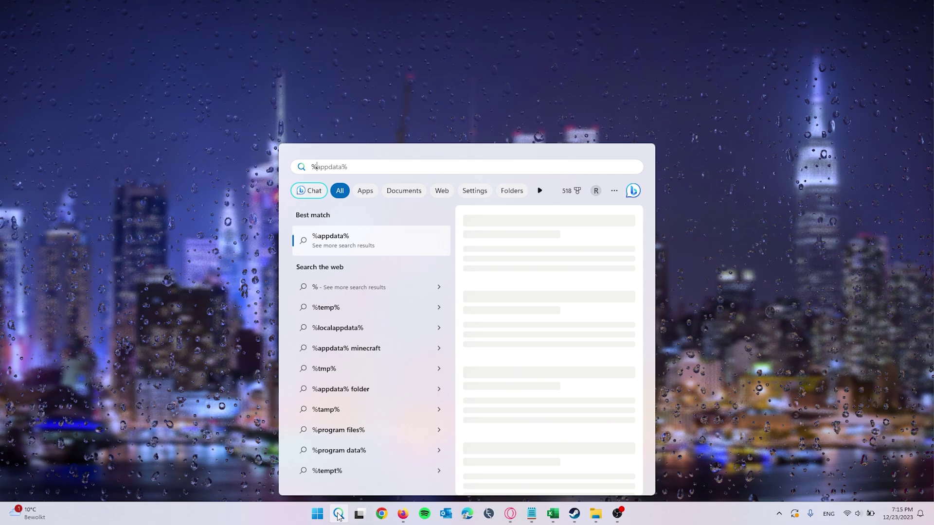
text(appdat)
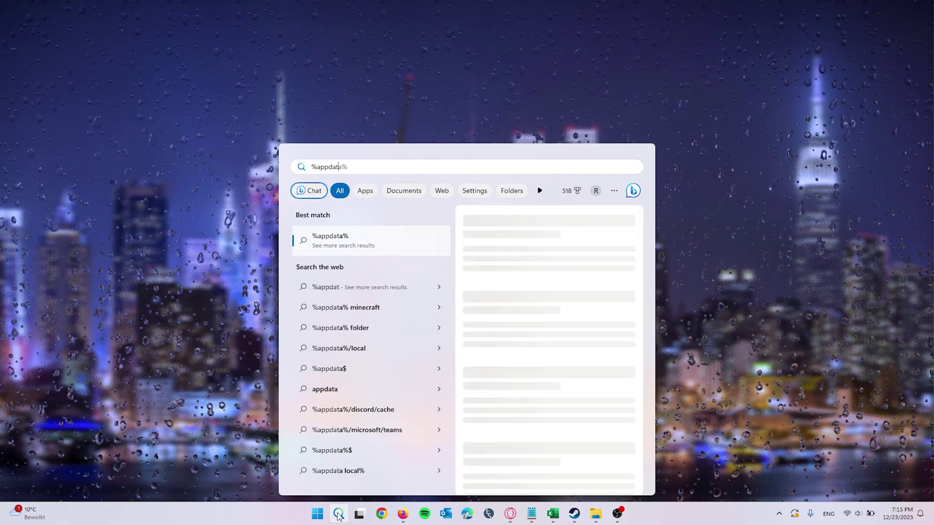
text(a%)
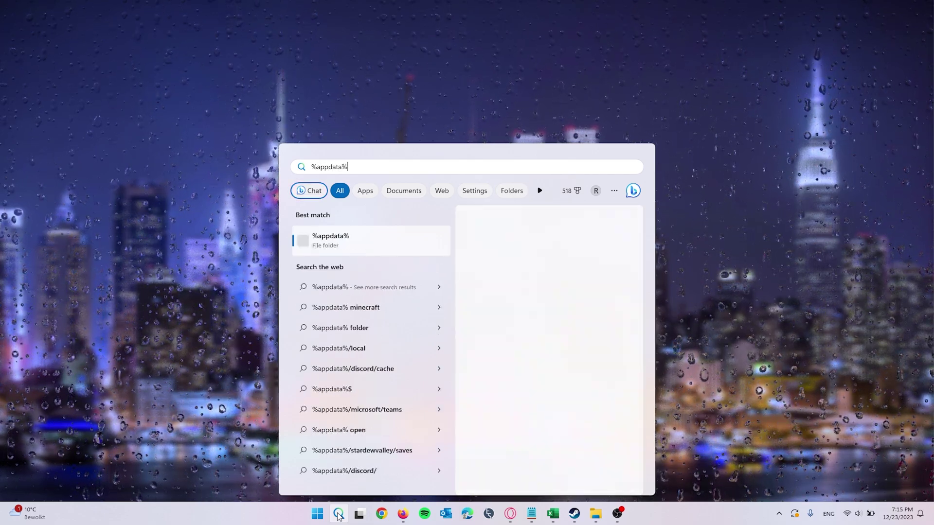
key(Return)
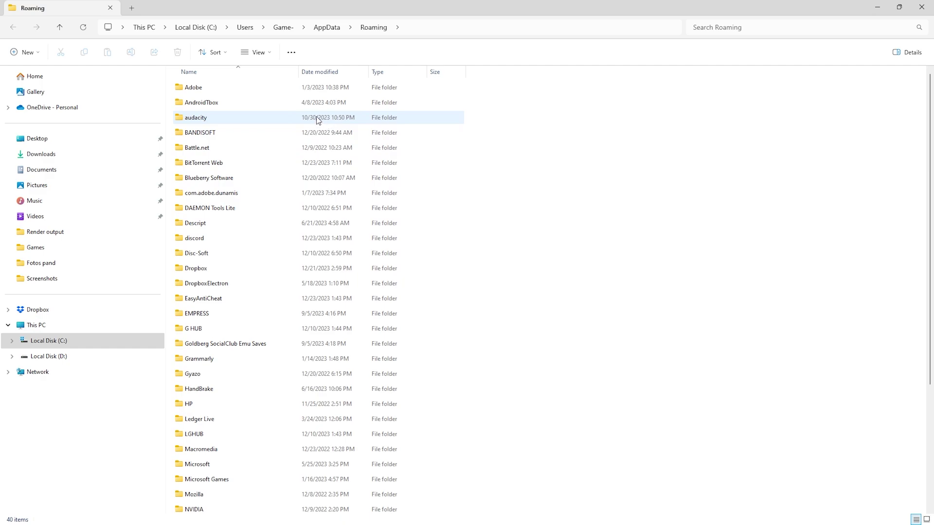
Go to AppData\Local and delete the Roblox folder.
click(326, 27)
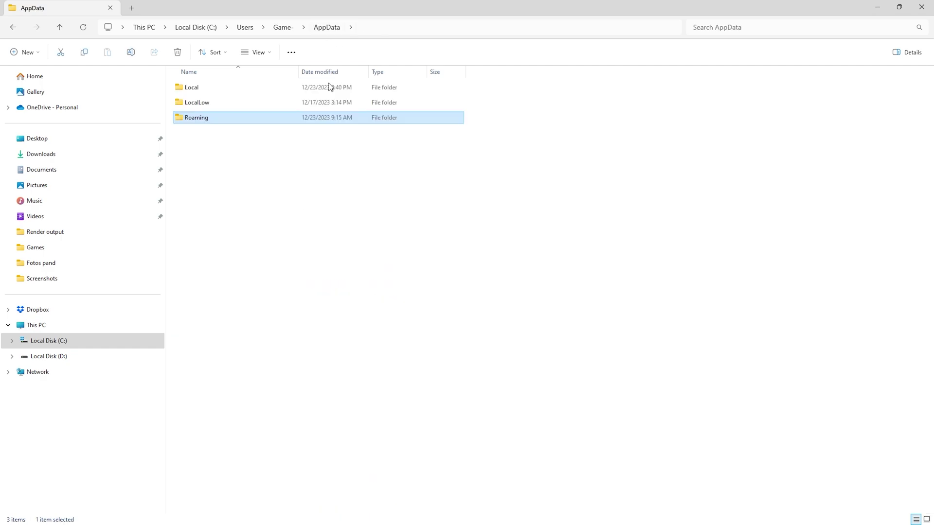
double_click(237, 87)
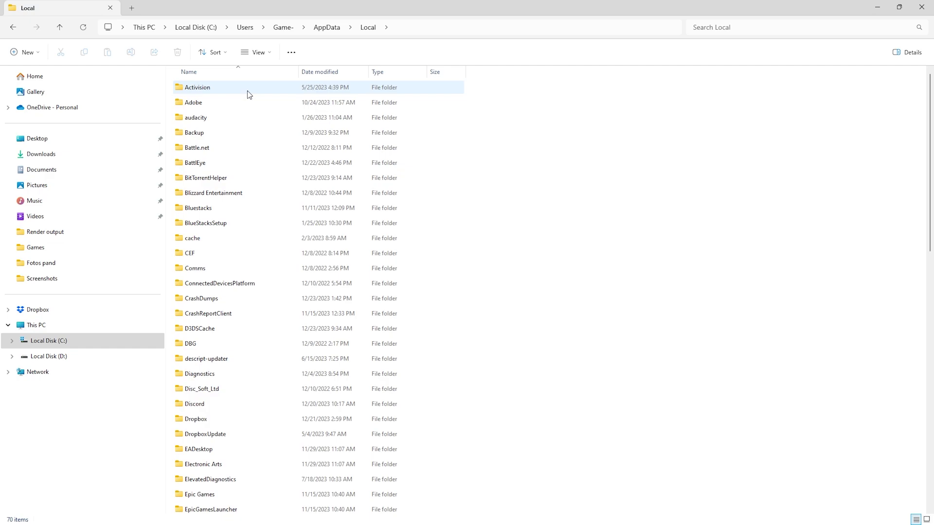
scroll(241, 112, down, 9)
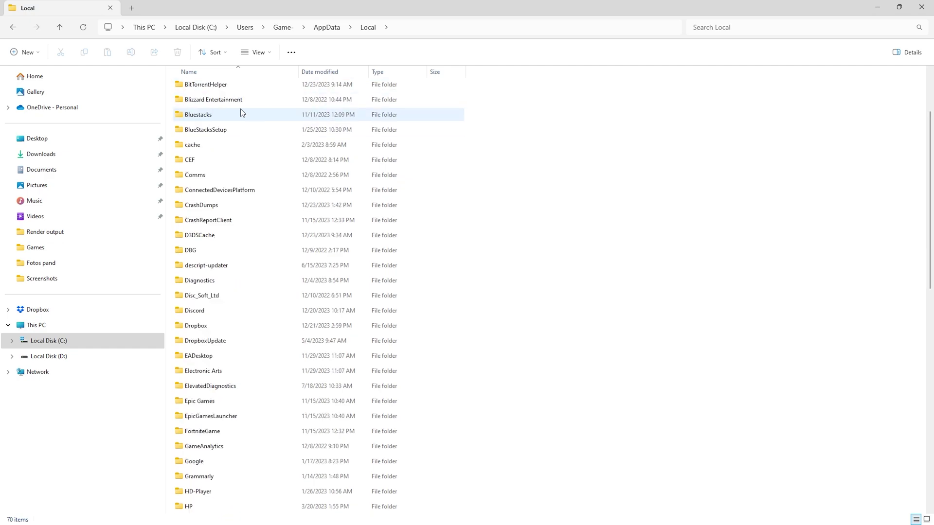
scroll(245, 113, down, 2)
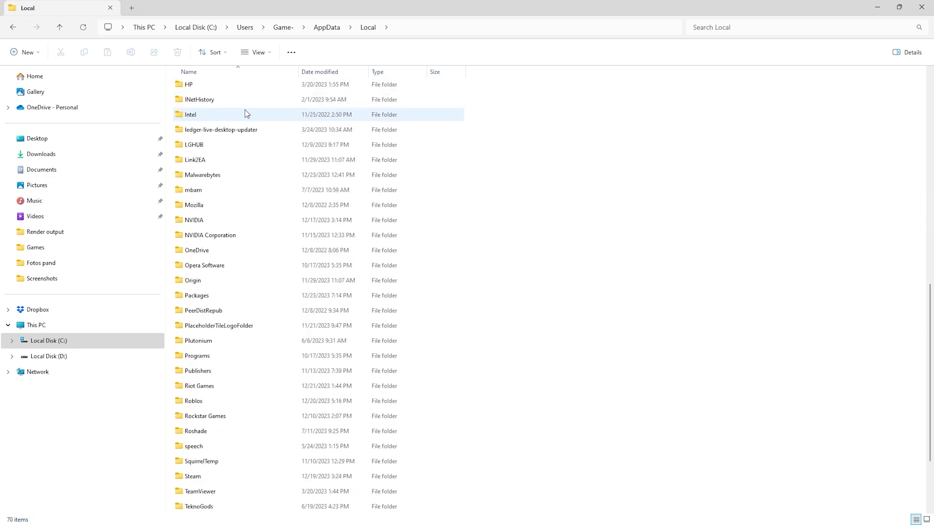
click(207, 402)
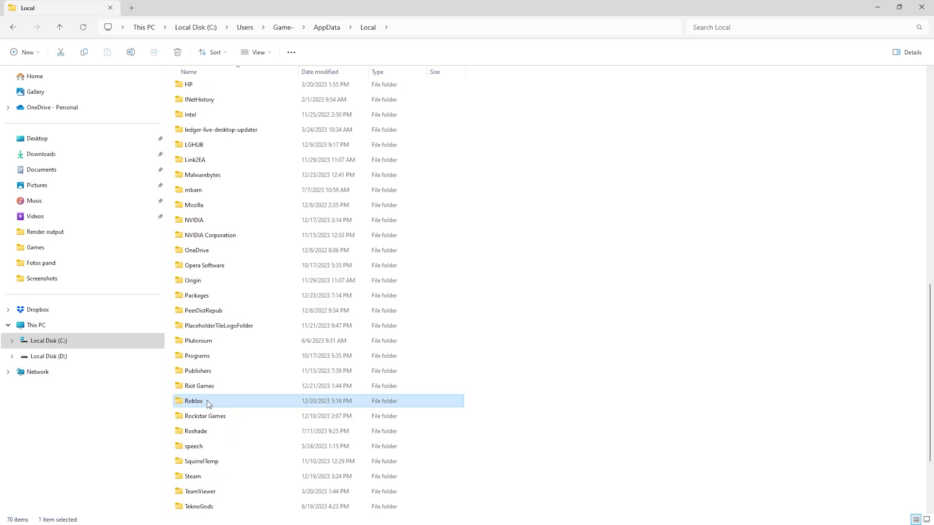
right_click(212, 403)
click(276, 413)
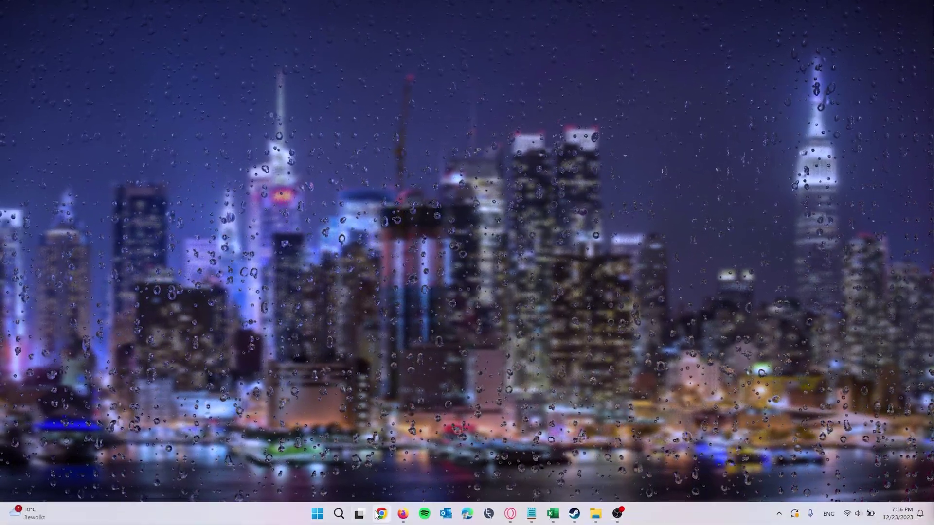
Restore the Opera GX window and navigate from the GitHub page to roblox.com.
mouse_move(398, 516)
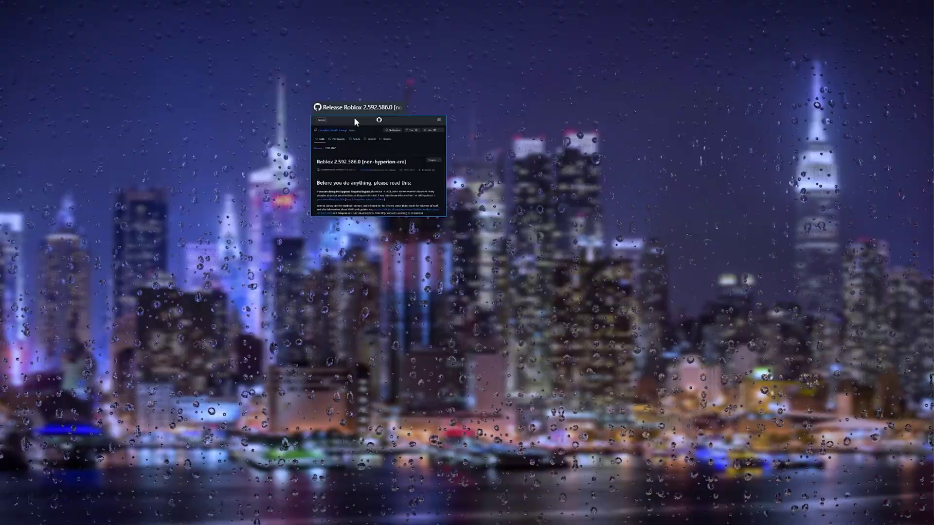
click(354, 117)
drag(359, 7, 454, 75)
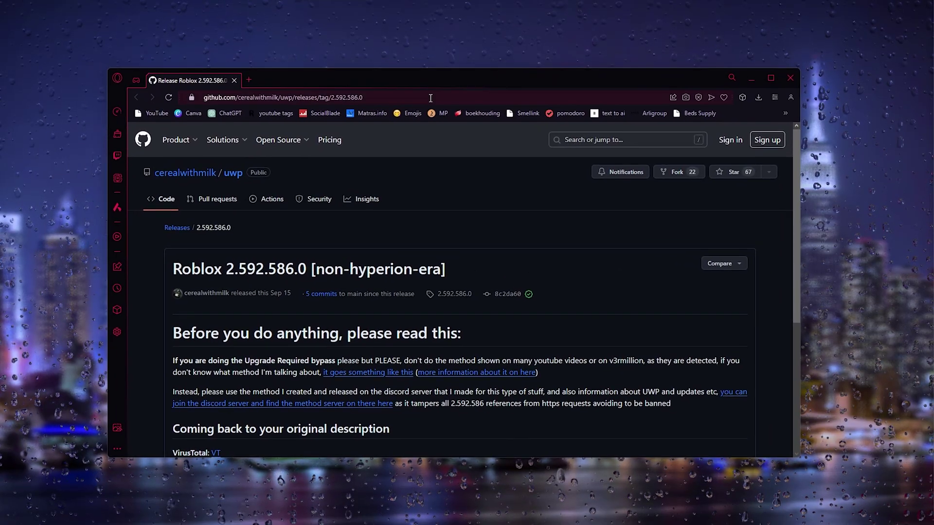
click(429, 98)
text(roblo)
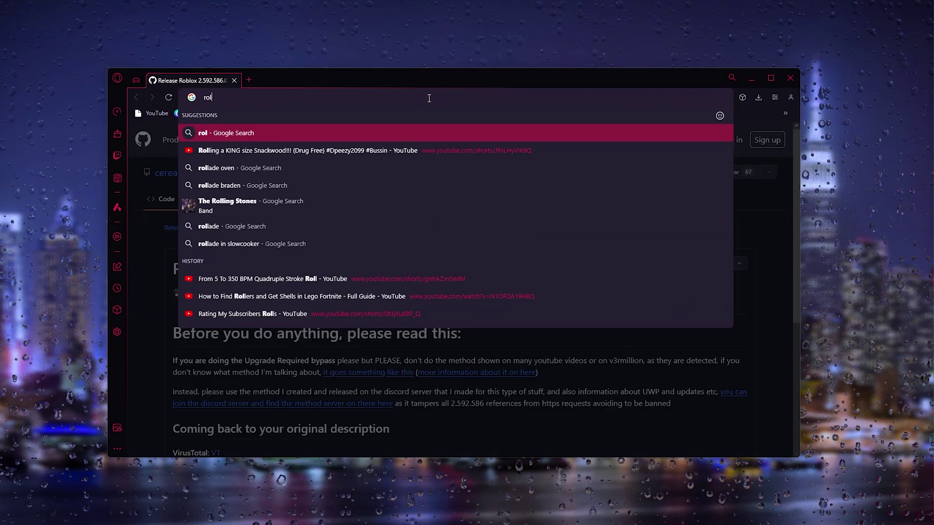
key(Return)
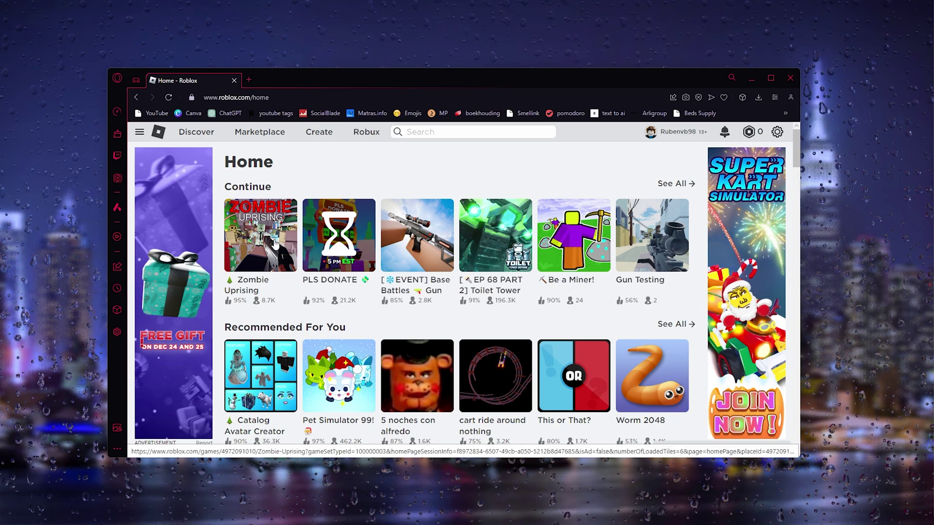
Play Zombie Uprising and save RobloxPlayerInstaller (1).exe to Downloads.
click(275, 243)
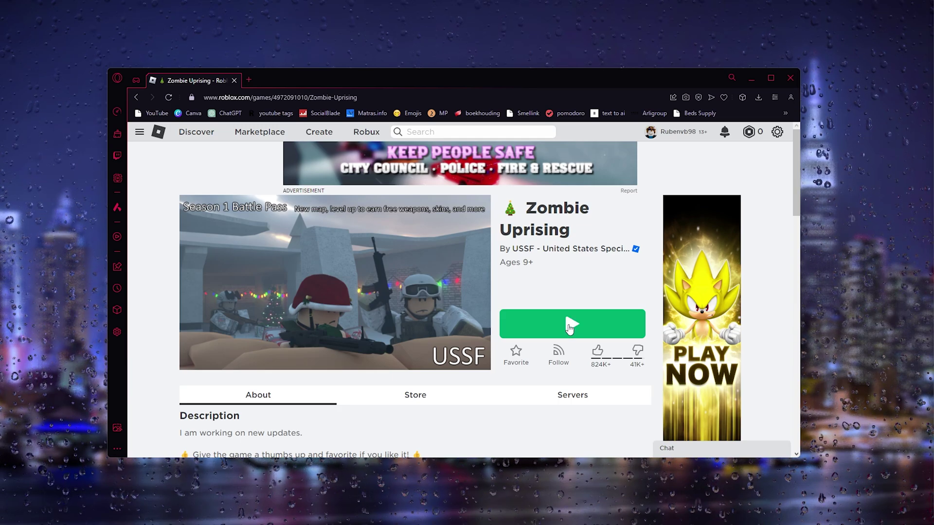
click(569, 329)
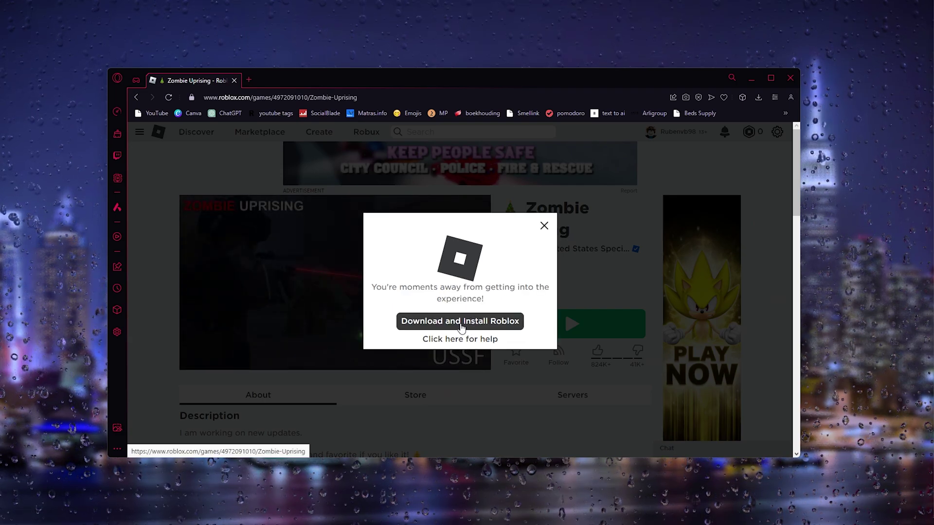
click(461, 321)
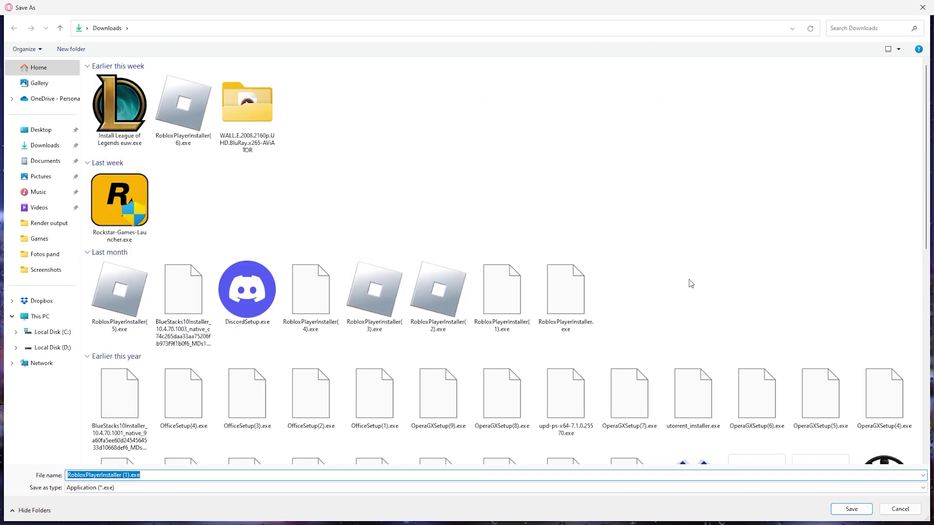
click(844, 513)
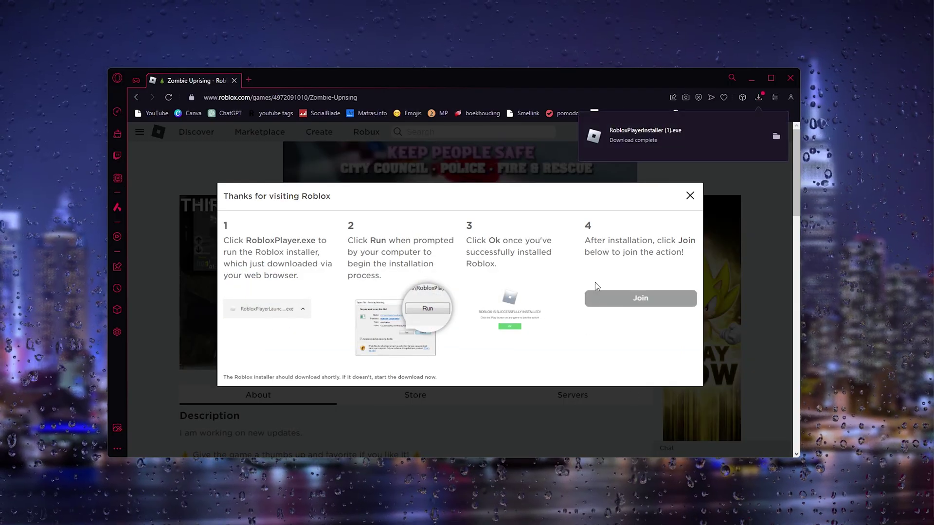